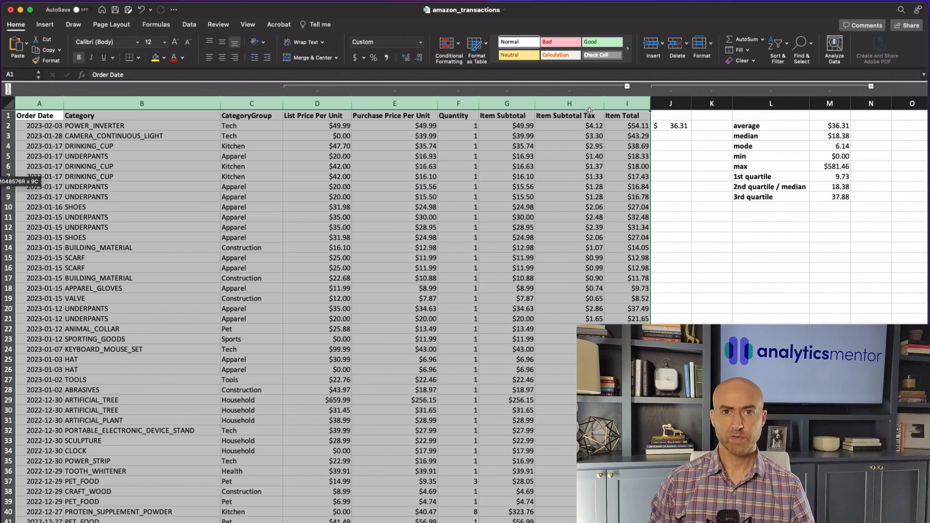
Create a PivotTable from transactions columns A to I on a new worksheet
{"action": "left_click", "coordinate": [50, 27]}
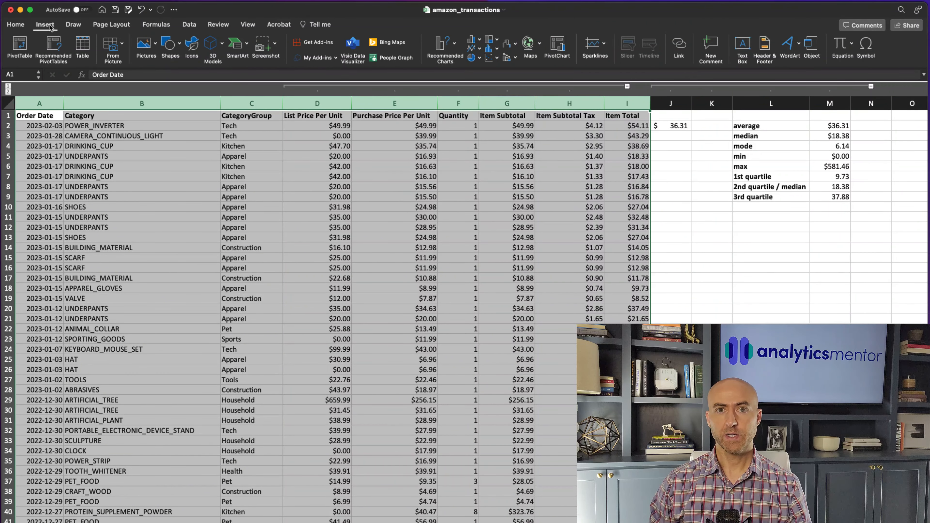
{"action": "left_click", "coordinate": [20, 51]}
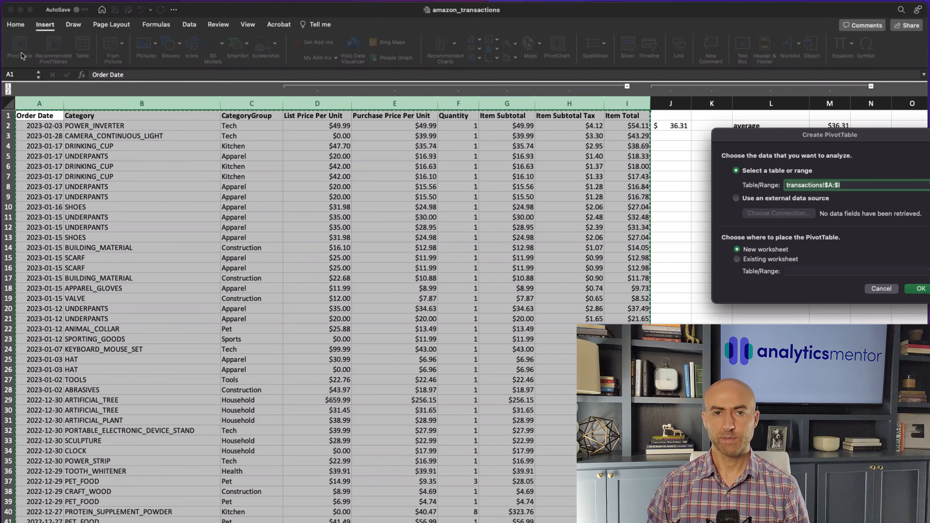
{"action": "left_click_drag", "start_coordinate": [902, 141], "coordinate": [669, 163]}
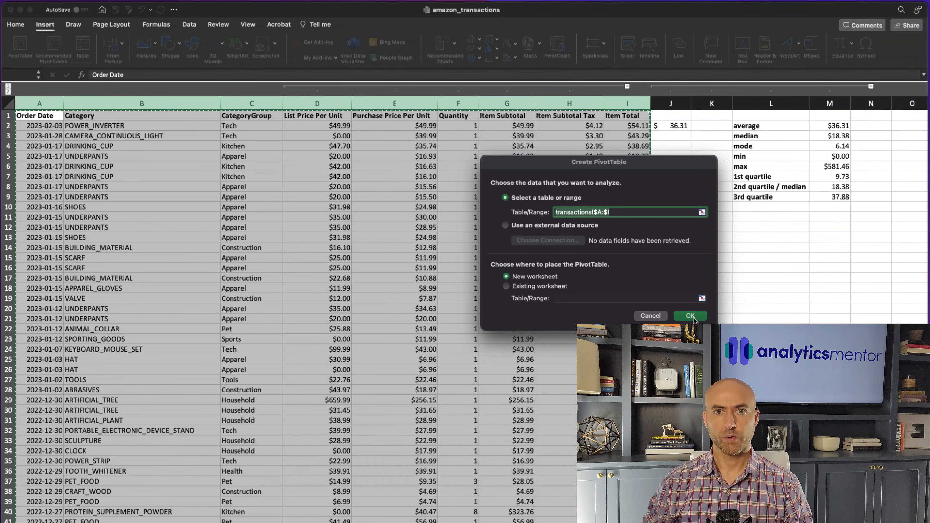
{"action": "left_click", "coordinate": [695, 319]}
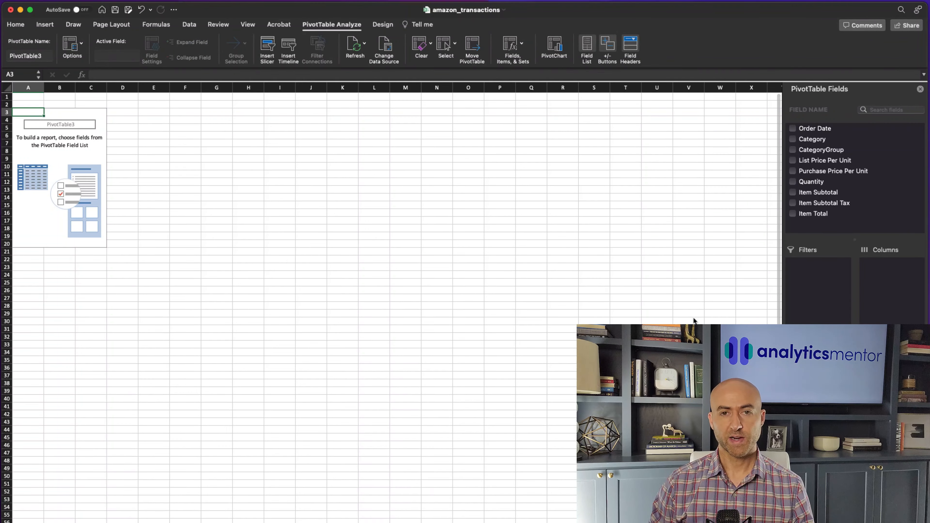
Rename the new worksheet to "Pivot Table"
{"action": "double_click", "coordinate": [114, 374]}
{"action": "type", "text": "Pivot T"}
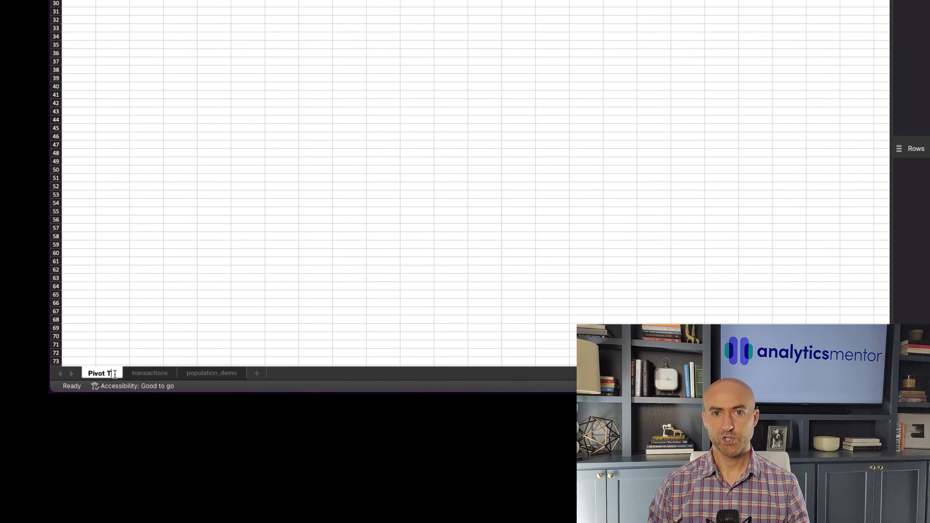
{"action": "type", "text": "able"}
{"action": "key", "text": "Return"}
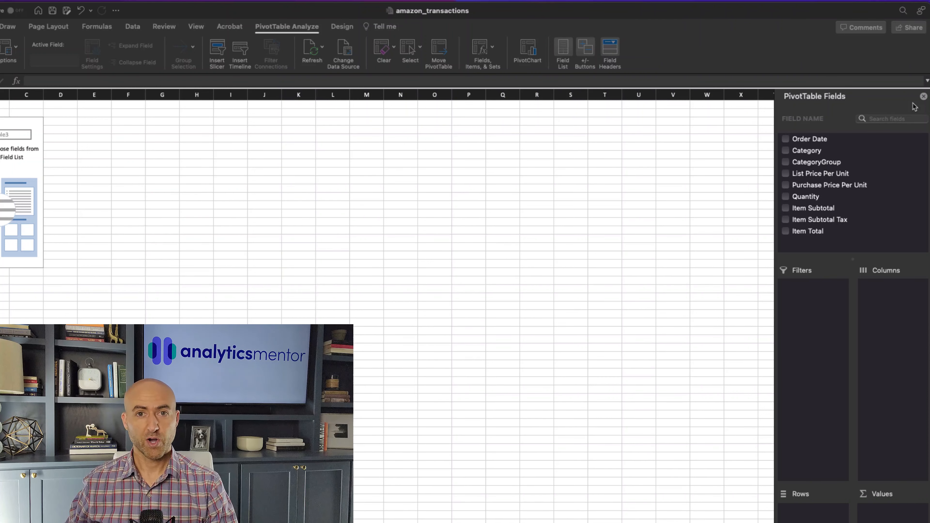
Hide the PivotTable field list and show it again
{"action": "left_click", "coordinate": [924, 96]}
{"action": "left_click", "coordinate": [483, 56]}
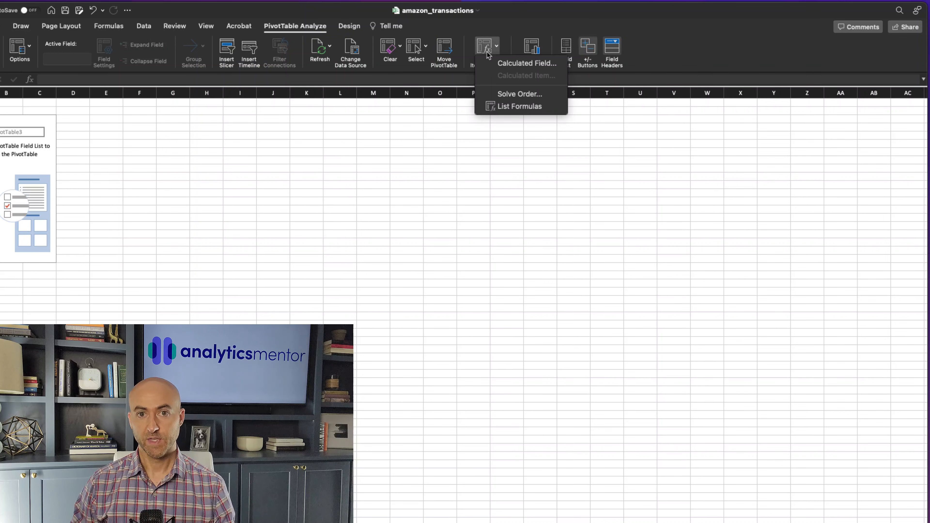
{"action": "left_click", "coordinate": [488, 55]}
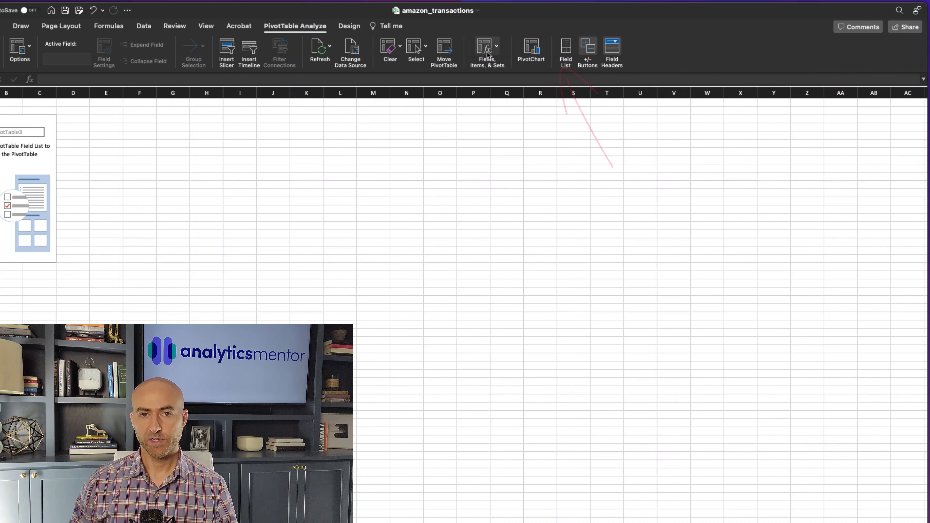
{"action": "left_click", "coordinate": [568, 50]}
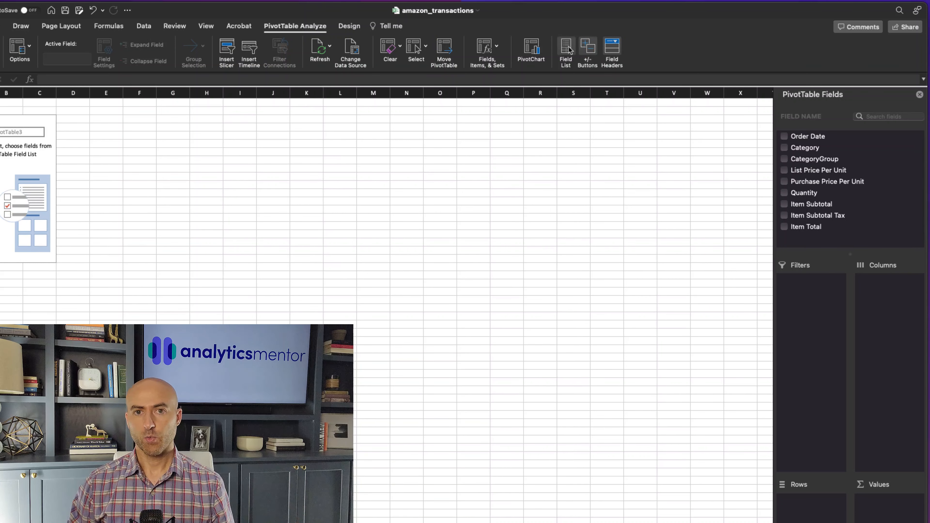
Add CategoryGroup as a filter but move it to the rows, and sum Item Total as the pivot table's values
{"action": "left_click_drag", "start_coordinate": [815, 159], "coordinate": [811, 293]}
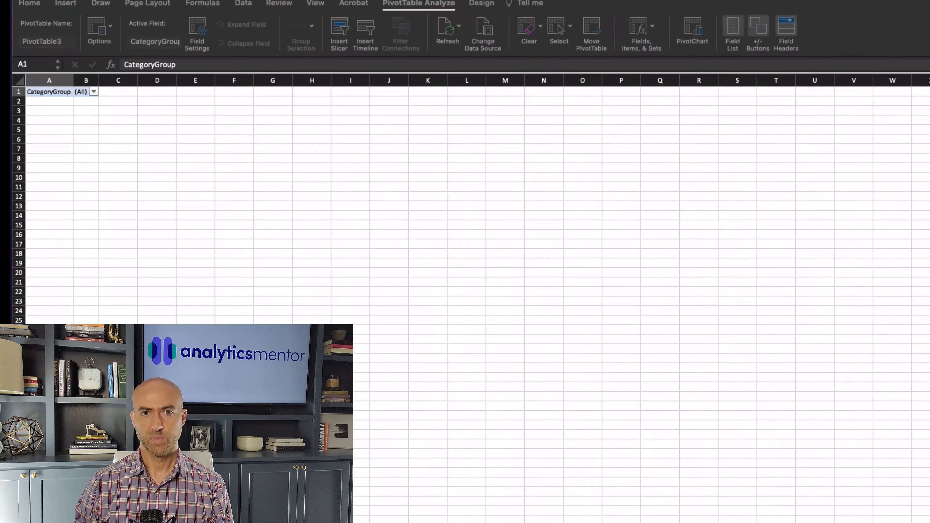
{"action": "left_click_drag", "start_coordinate": [800, 186], "coordinate": [798, 404]}
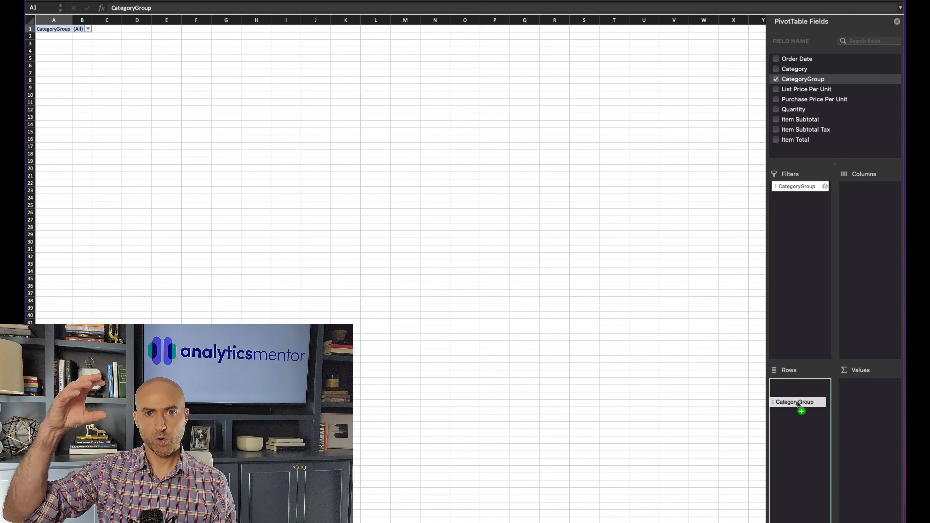
{"action": "left_click_drag", "start_coordinate": [798, 403], "coordinate": [797, 402]}
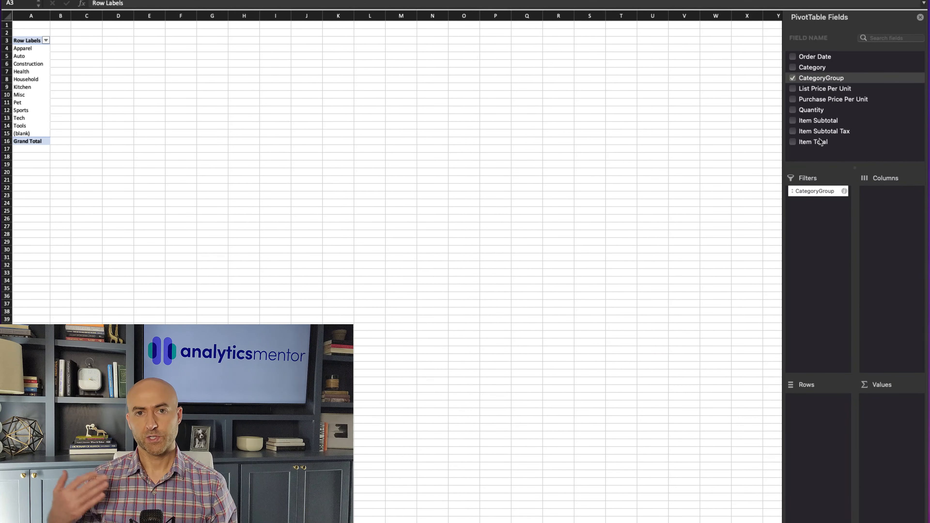
{"action": "left_click_drag", "start_coordinate": [820, 143], "coordinate": [889, 420]}
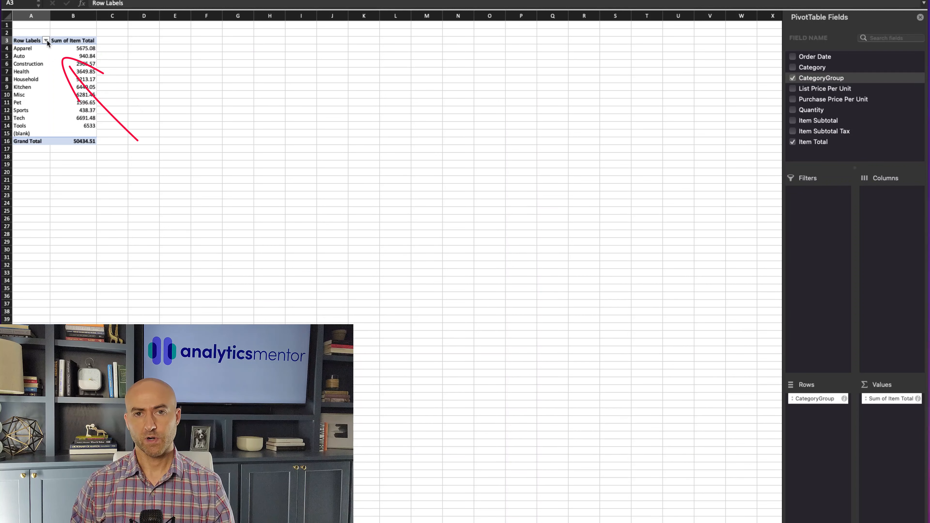
Filter the pivot table's row labels to show only the Household category group
{"action": "left_click", "coordinate": [46, 40]}
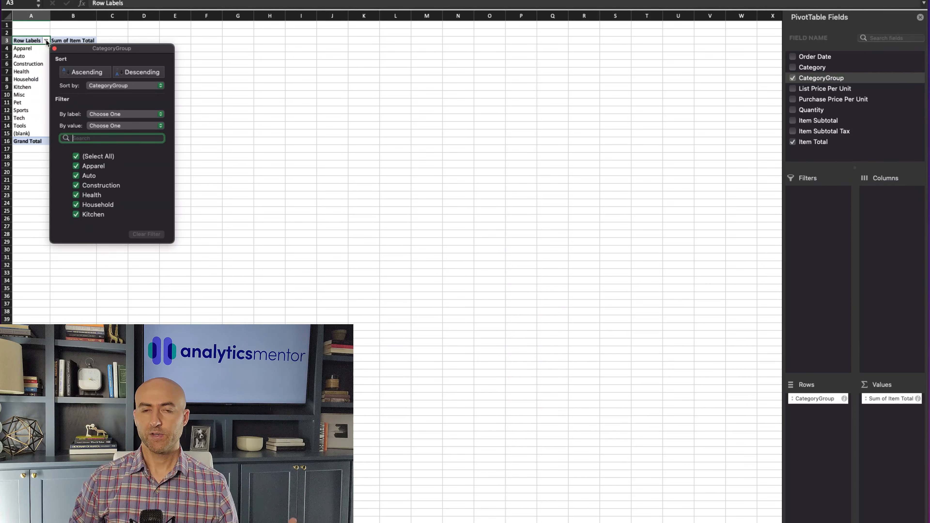
{"action": "left_click", "coordinate": [76, 157]}
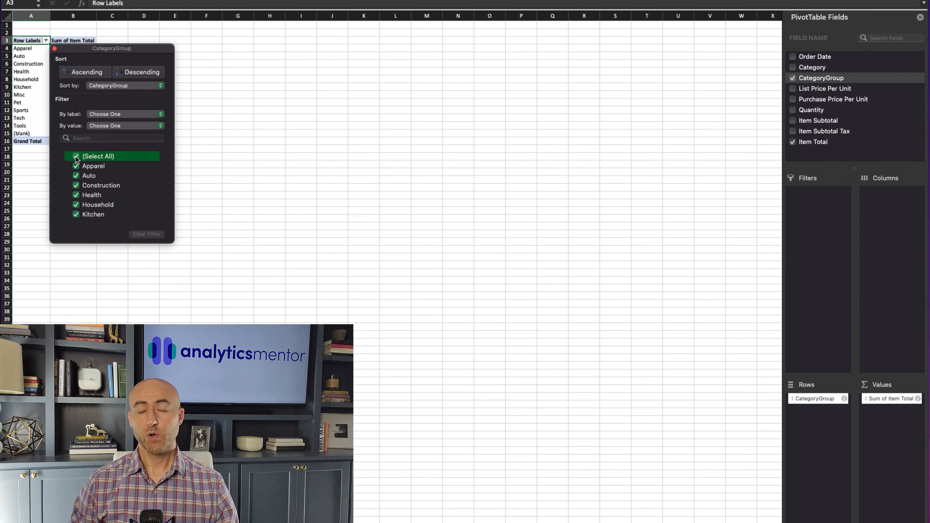
{"action": "left_click", "coordinate": [78, 206]}
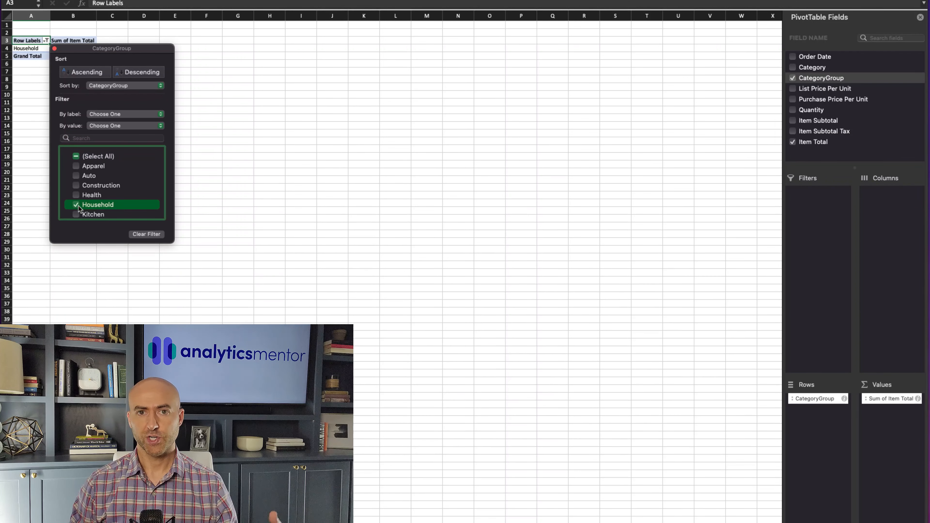
{"action": "left_click", "coordinate": [230, 211]}
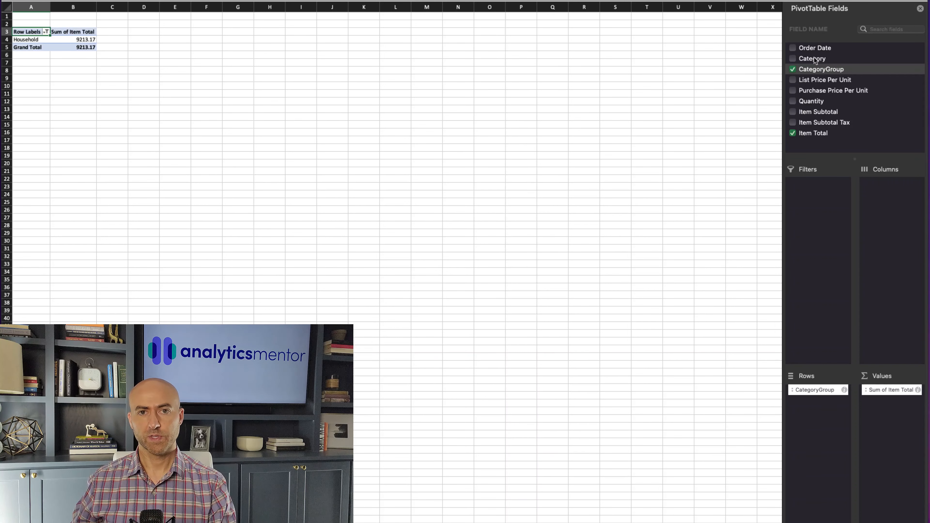
Nest the Category field beneath CategoryGroup in the pivot table's rows and deselect the table
{"action": "left_click_drag", "start_coordinate": [813, 62], "coordinate": [816, 424]}
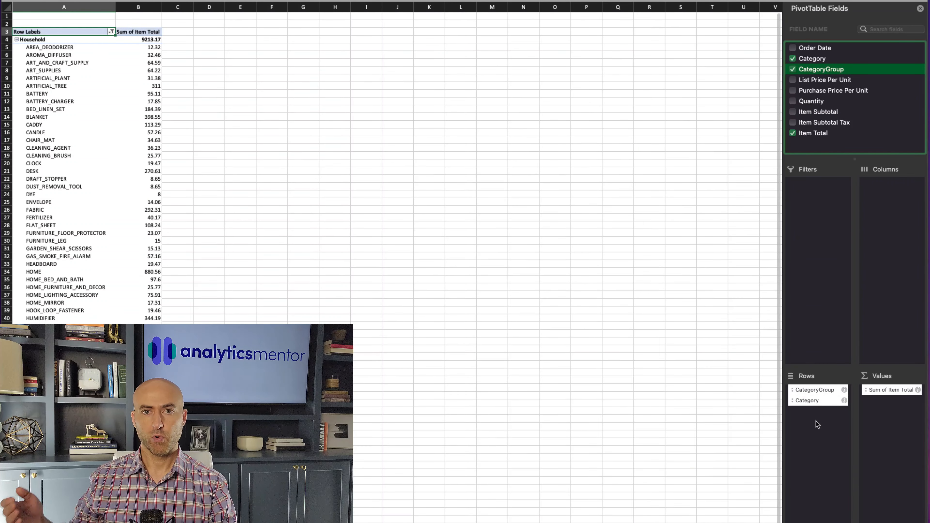
{"action": "left_click", "coordinate": [863, 182]}
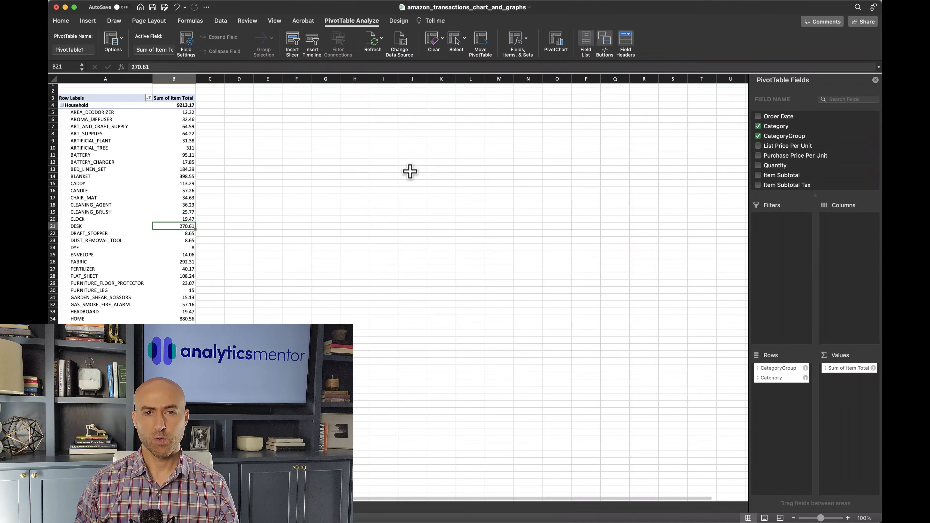
{"action": "left_click", "coordinate": [395, 111]}
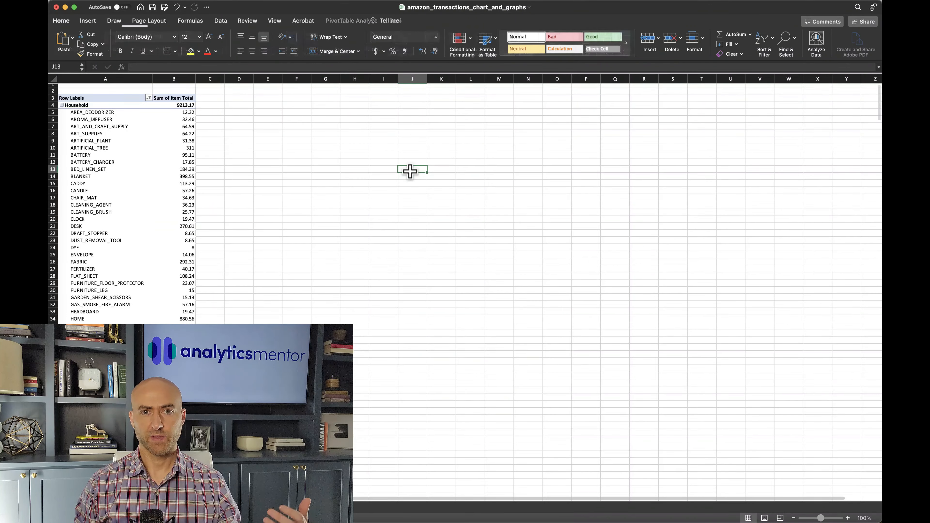
Remove Category from the pivot table's rows and clear the row label filter so all category groups are included
{"action": "left_click", "coordinate": [153, 168]}
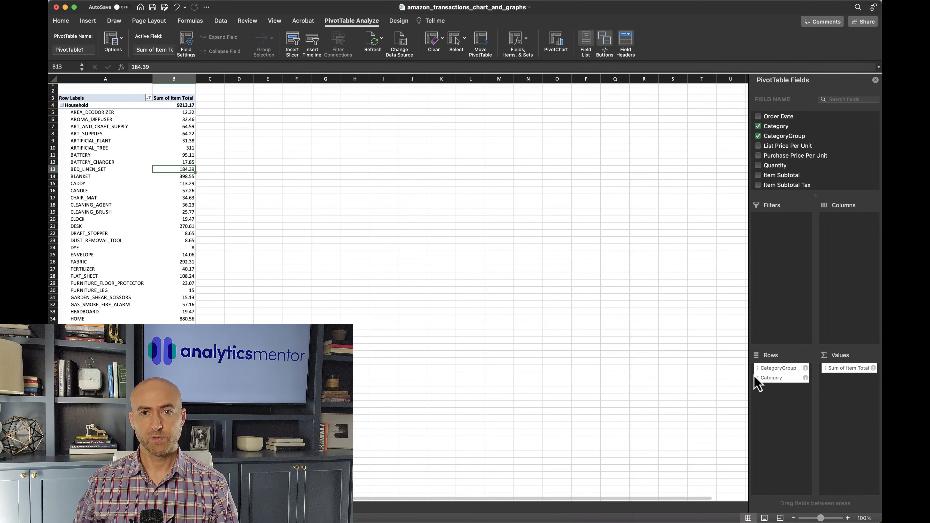
{"action": "mouse_move", "coordinate": [766, 379]}
{"action": "left_mouse_down"}
{"action": "mouse_move", "coordinate": [766, 387]}
{"action": "mouse_move", "coordinate": [677, 386]}
{"action": "left_mouse_up"}
{"action": "left_click", "coordinate": [89, 97]}
Change the Item Total value field to summarize by Average
{"action": "left_click", "coordinate": [874, 369]}
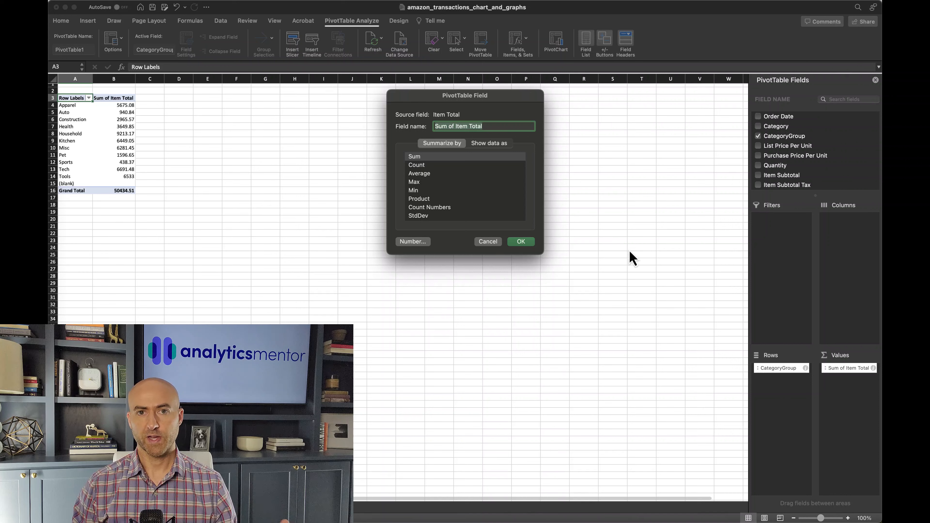
{"action": "left_click", "coordinate": [428, 175]}
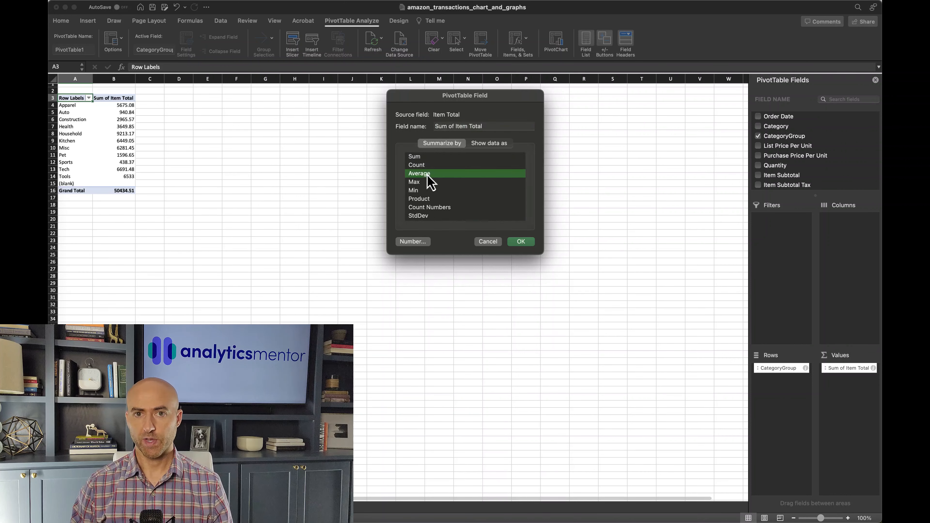
{"action": "left_click", "coordinate": [521, 241]}
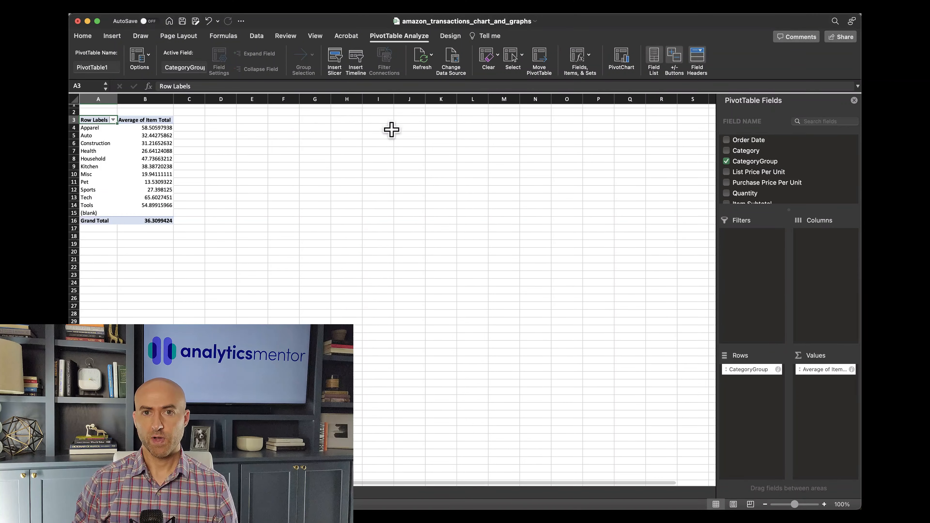
Filter the pivot table's row labels to show only the Construction category group
{"action": "left_click", "coordinate": [114, 120]}
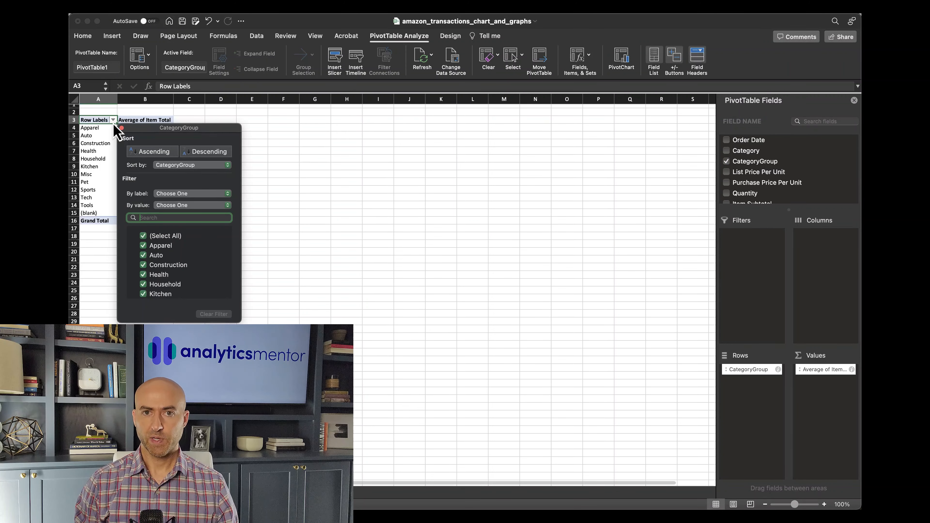
{"action": "left_click", "coordinate": [143, 237]}
{"action": "left_click", "coordinate": [143, 265]}
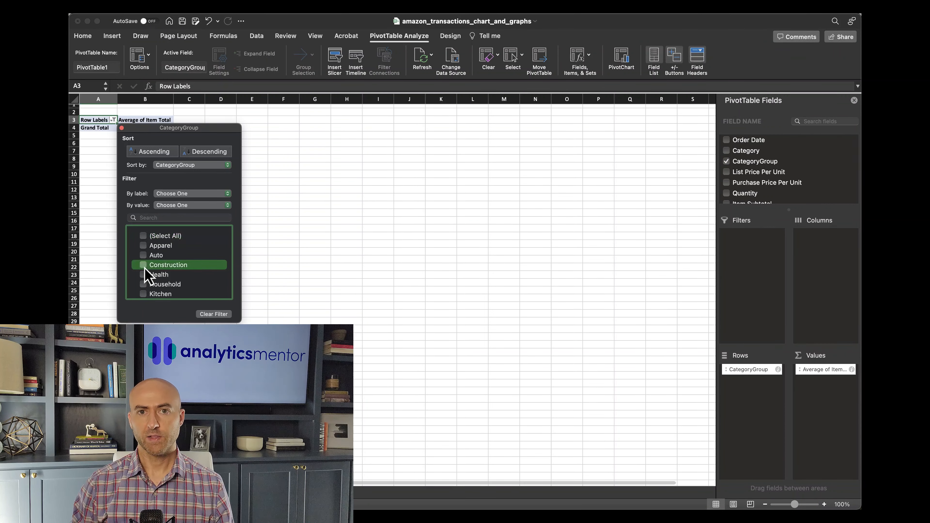
Break the averages down by Order Date in the columns, with Years as a filter set to 2009
{"action": "left_click_drag", "start_coordinate": [749, 140], "coordinate": [820, 256]}
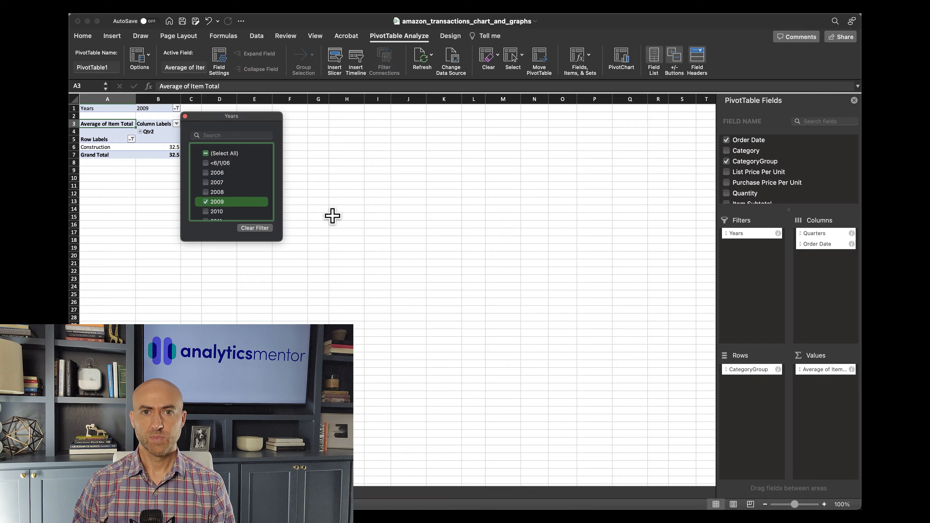
{"action": "key", "text": "Return"}
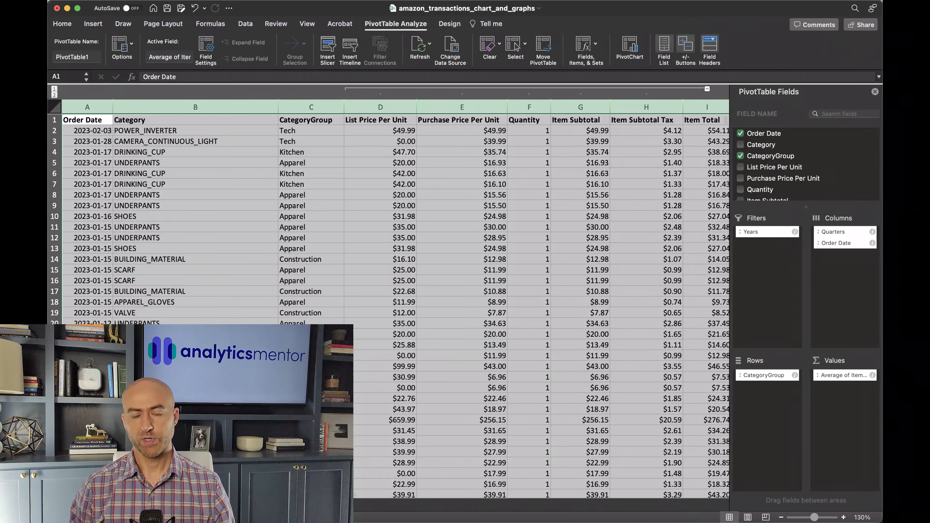
Turn on column filters for the header row of the transactions data
{"action": "left_click", "coordinate": [54, 120]}
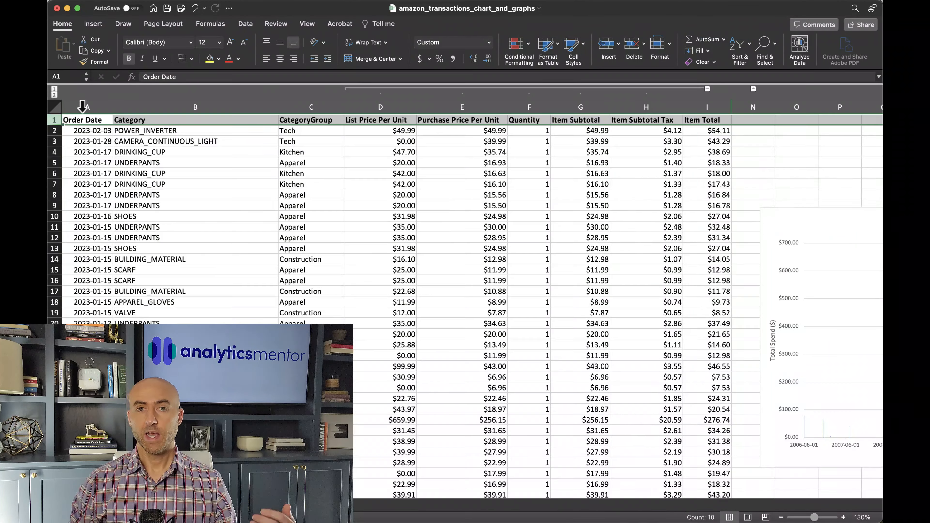
{"action": "left_click", "coordinate": [250, 25]}
{"action": "left_click", "coordinate": [456, 47]}
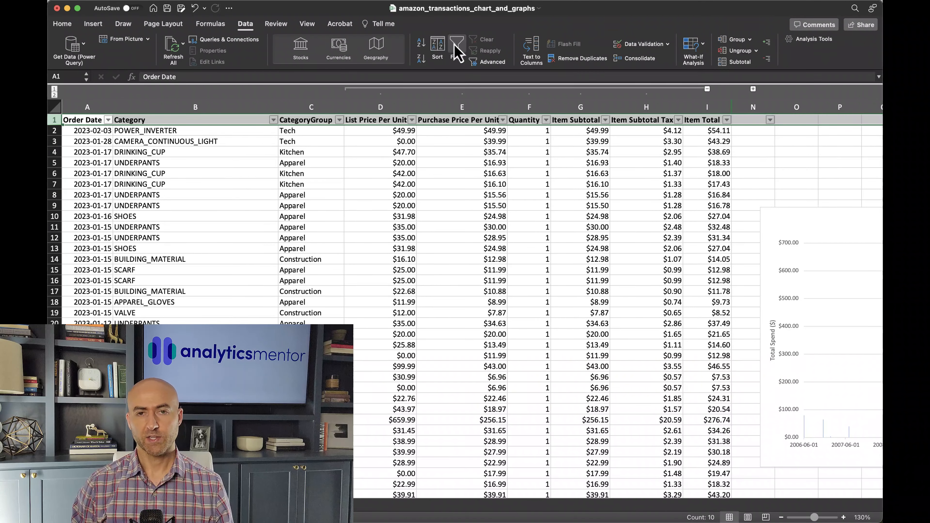
Filter the transactions' CategoryGroup column to Construction only
{"action": "left_click", "coordinate": [339, 120]}
{"action": "left_click", "coordinate": [371, 241]}
{"action": "left_click", "coordinate": [373, 271]}
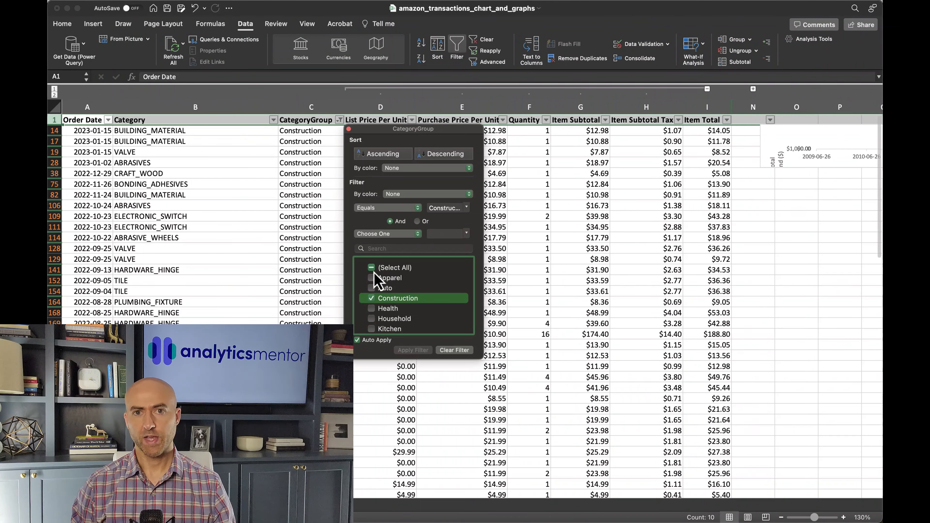
Filter the transactions' Order Date column to 2009 and select the remaining Item Total cells
{"action": "left_click", "coordinate": [108, 120]}
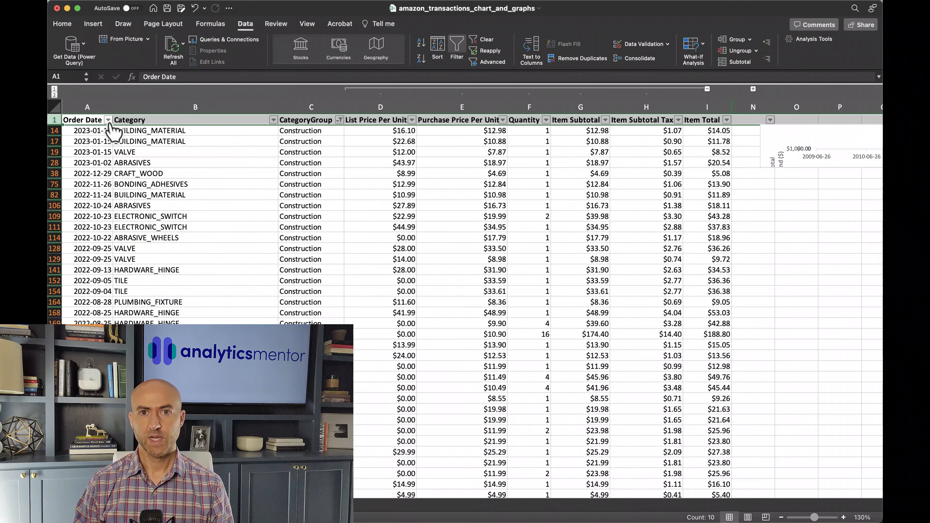
{"action": "left_click", "coordinate": [108, 119]}
{"action": "left_click", "coordinate": [141, 242]}
{"action": "scroll", "coordinate": [156, 272], "scroll_direction": "down", "scroll_amount": 3}
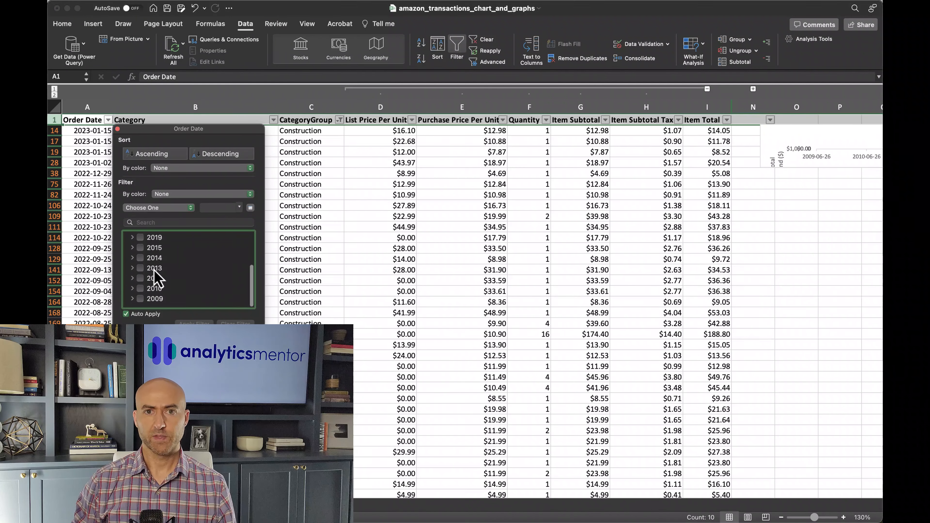
{"action": "left_click", "coordinate": [141, 308]}
{"action": "left_click", "coordinate": [624, 170]}
{"action": "left_click_drag", "start_coordinate": [707, 130], "coordinate": [705, 150]}
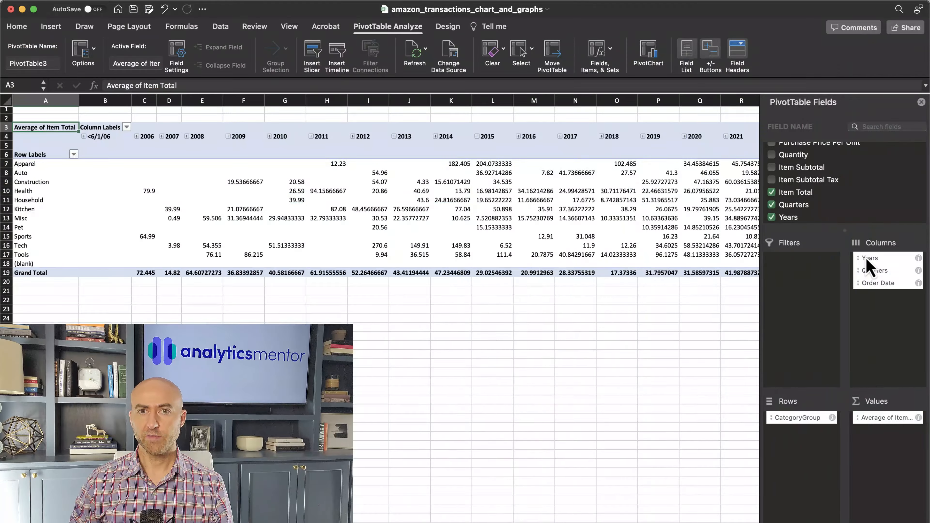
Remove Order Date, Quarters and Years from the pivot table's columns
{"action": "left_click", "coordinate": [875, 283]}
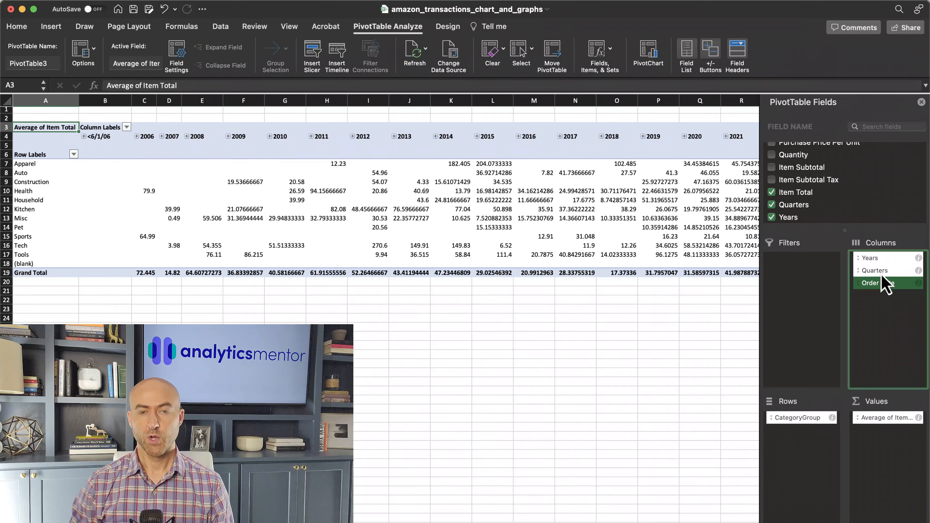
{"action": "left_click_drag", "start_coordinate": [884, 293], "coordinate": [632, 322]}
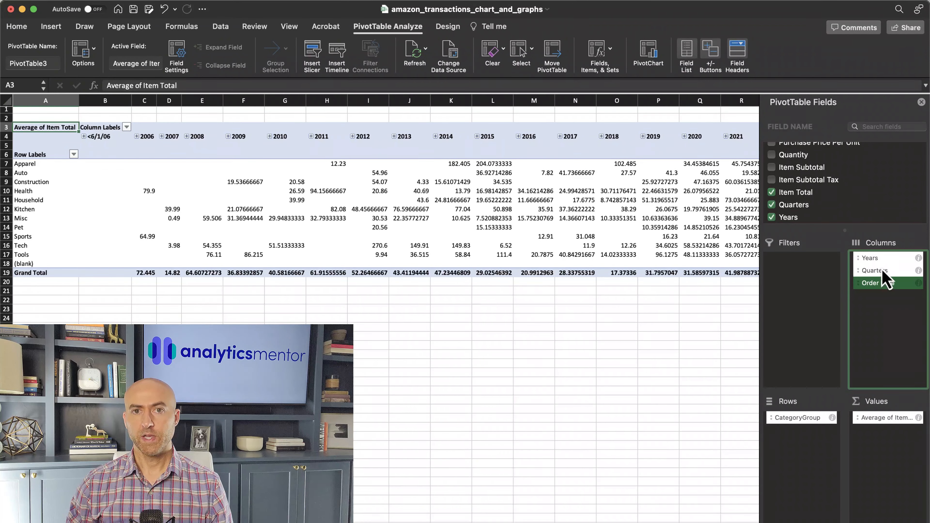
{"action": "left_click_drag", "start_coordinate": [875, 274], "coordinate": [708, 296]}
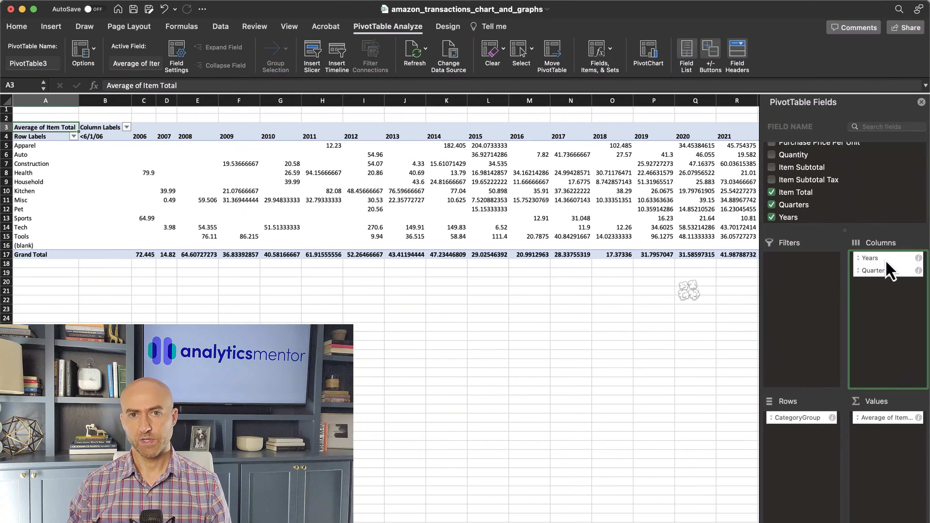
{"action": "left_click_drag", "start_coordinate": [892, 262], "coordinate": [691, 311]}
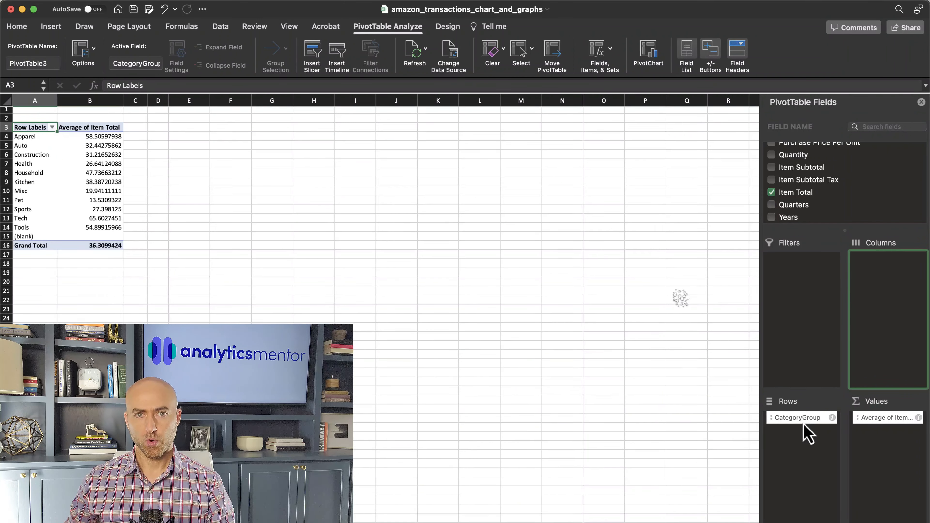
Move CategoryGroup from the pivot table's rows to its columns and add Order Date to the rows
{"action": "left_click_drag", "start_coordinate": [805, 416], "coordinate": [891, 329]}
{"action": "scroll", "coordinate": [851, 197], "scroll_direction": "up", "scroll_amount": 3}
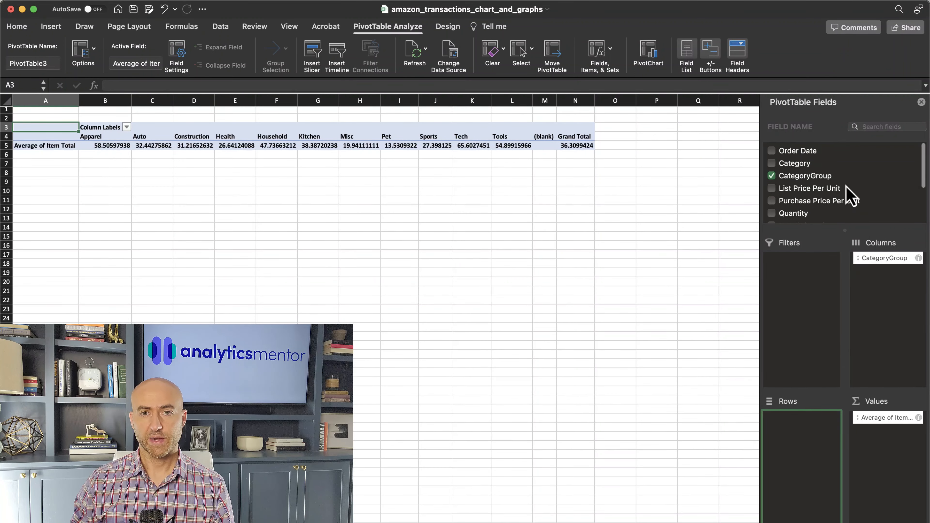
{"action": "left_click_drag", "start_coordinate": [807, 149], "coordinate": [816, 436]}
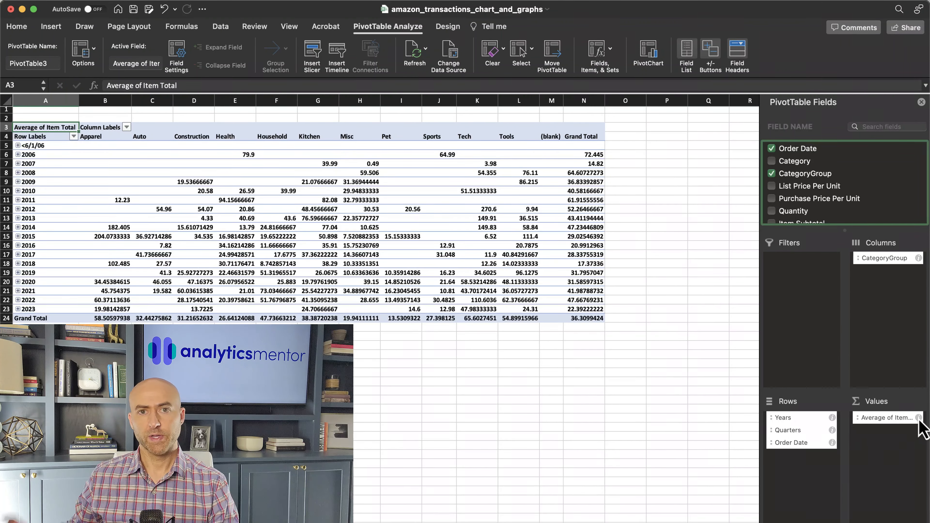
Summarize the pivot table's Item Total values by Sum
{"action": "left_click", "coordinate": [919, 417]}
{"action": "left_click", "coordinate": [474, 180]}
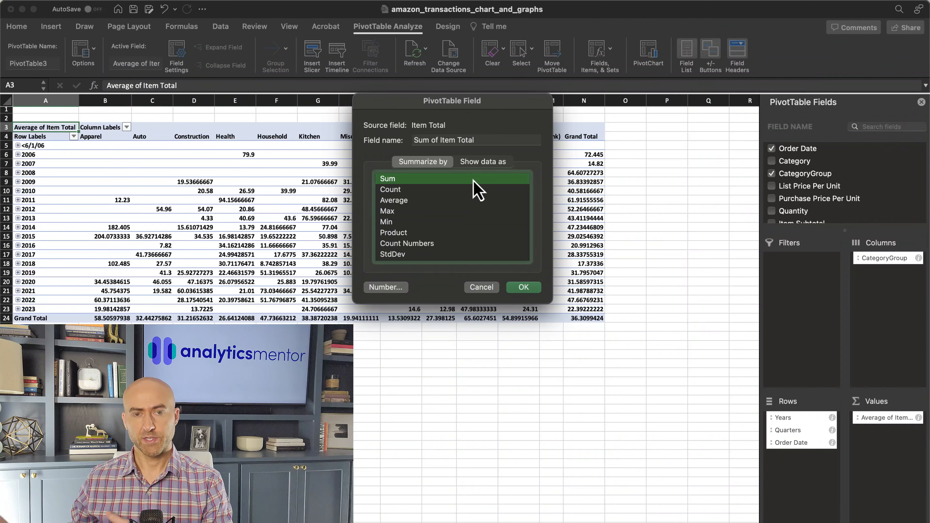
{"action": "left_click", "coordinate": [524, 287]}
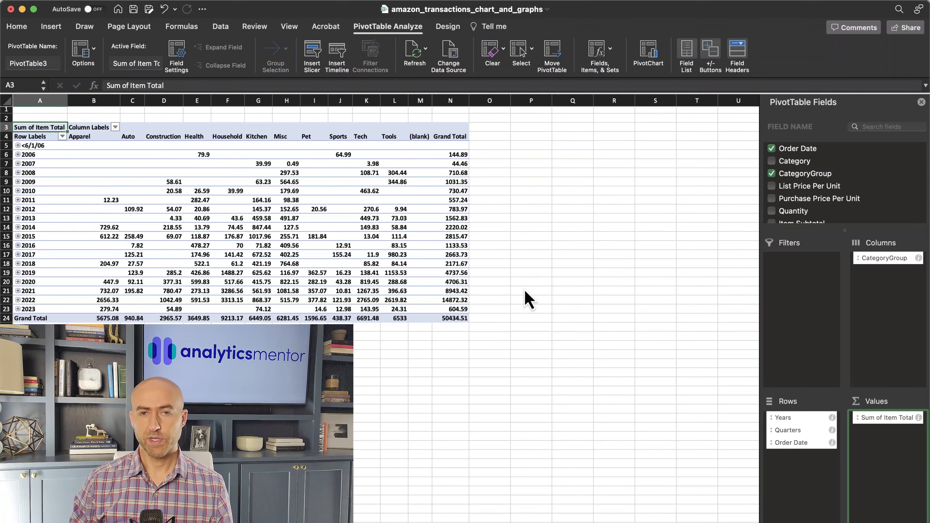
Nest CategoryGroup under Years in the rows without Quarters and Order Date, and expand the 2006 row
{"action": "left_click_drag", "start_coordinate": [882, 259], "coordinate": [734, 441]}
{"action": "left_click_drag", "start_coordinate": [787, 430], "coordinate": [734, 437]}
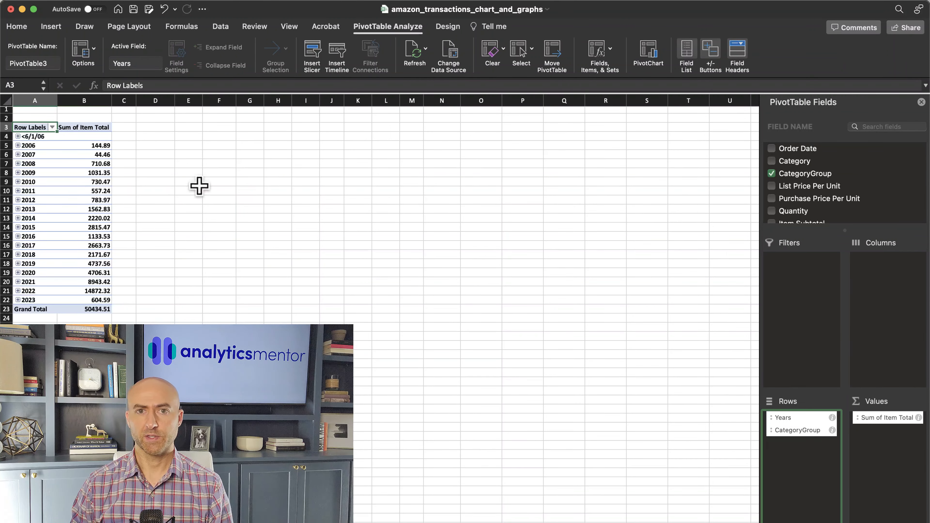
{"action": "left_click", "coordinate": [17, 145]}
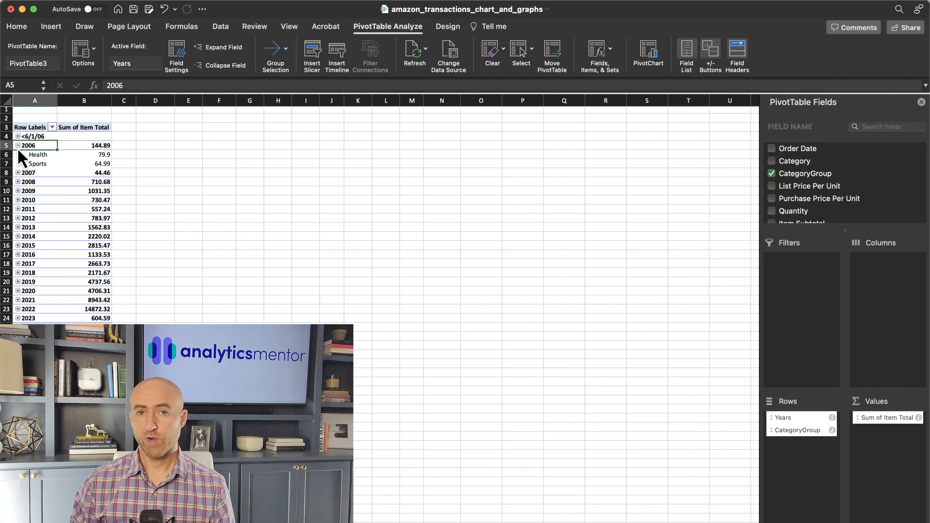
Place CategoryGroup above Years in the rows and collapse the entire CategoryGroup field
{"action": "left_click_drag", "start_coordinate": [787, 431], "coordinate": [795, 423]}
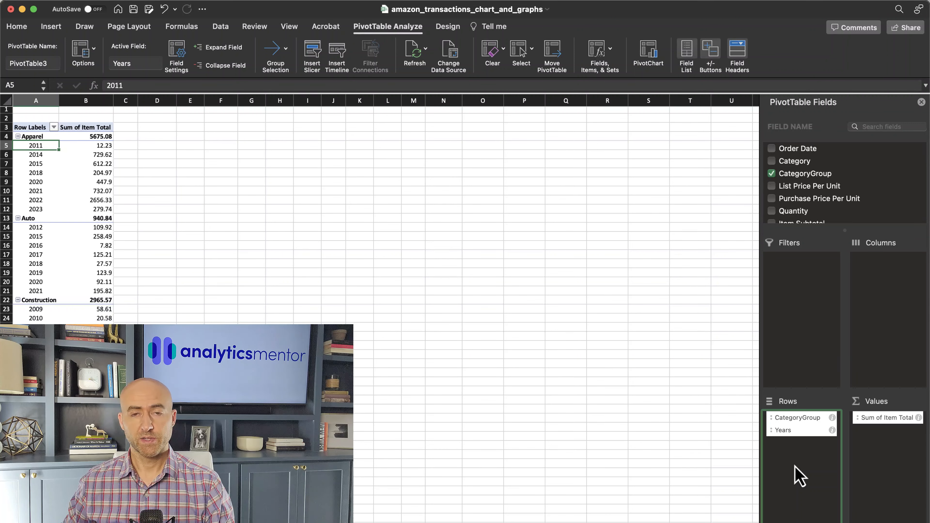
{"action": "right_click", "coordinate": [40, 139]}
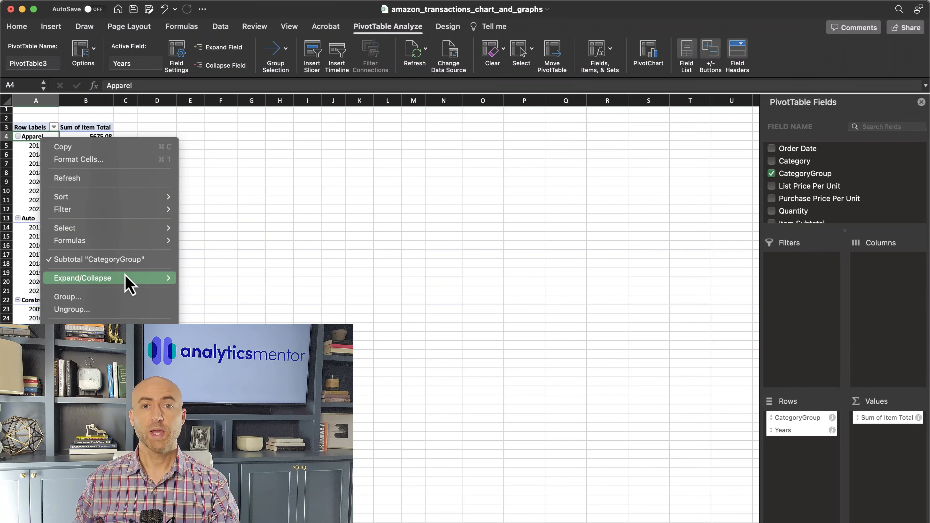
{"action": "mouse_move", "coordinate": [126, 281]}
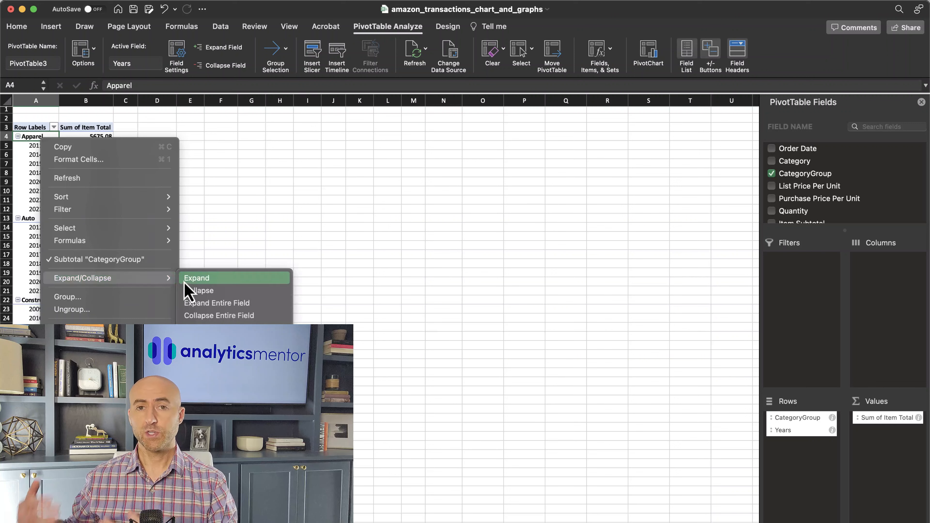
{"action": "left_click", "coordinate": [200, 317]}
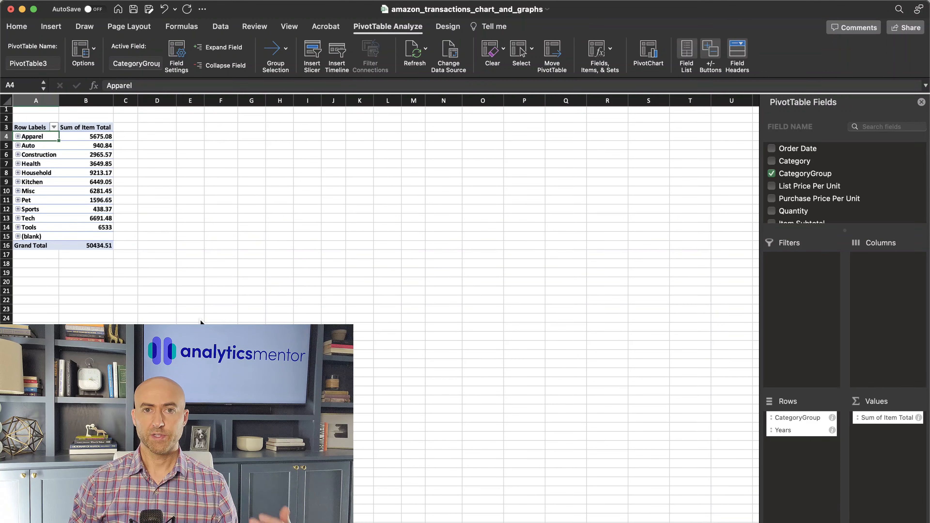